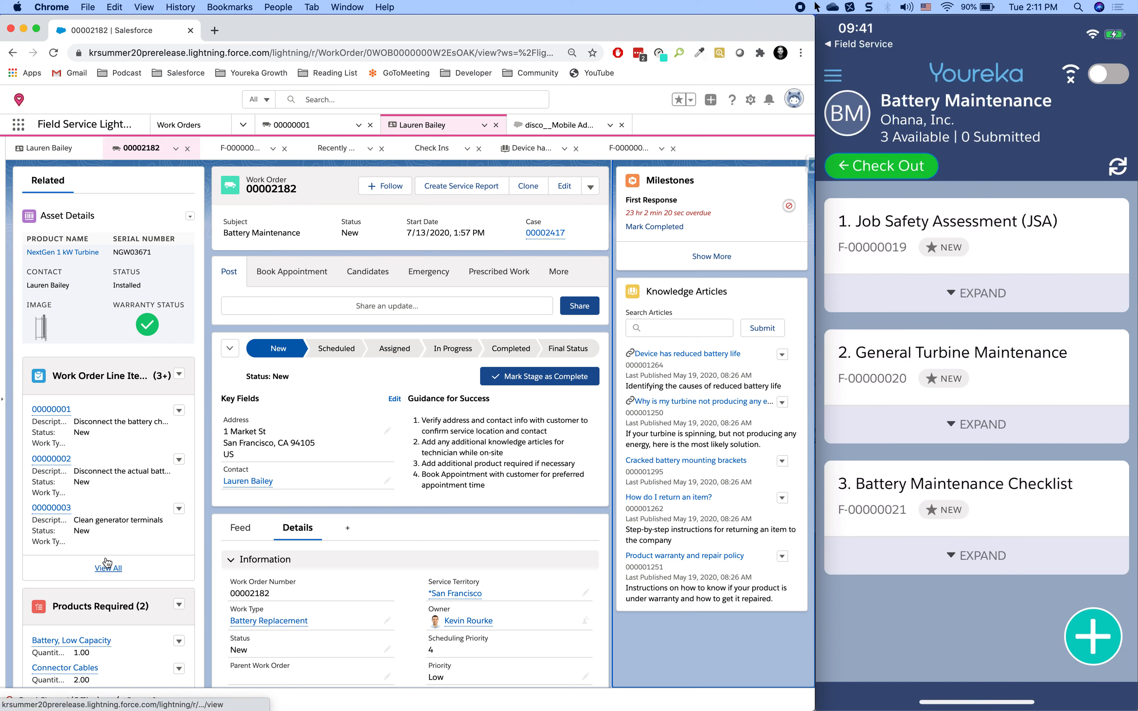
Review the Battery Maintenance work order's related forms and its description in the details.
scroll(118, 555, "down", 7)
scroll(104, 556, "down", 3)
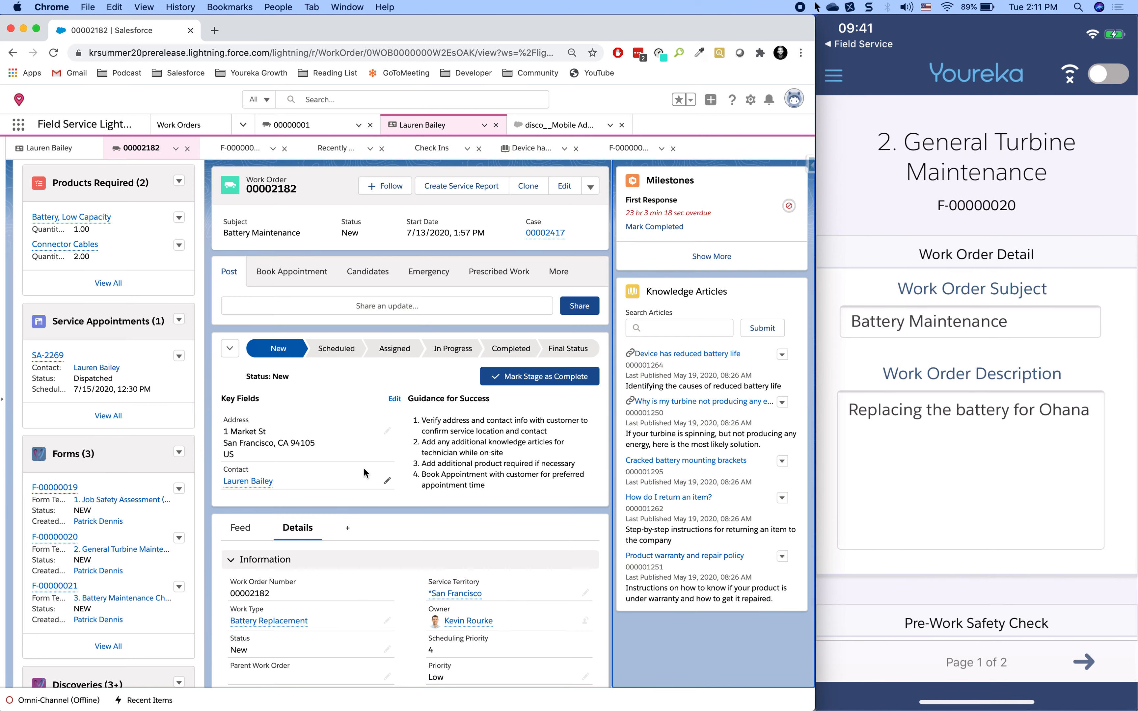
scroll(363, 467, "down", 10)
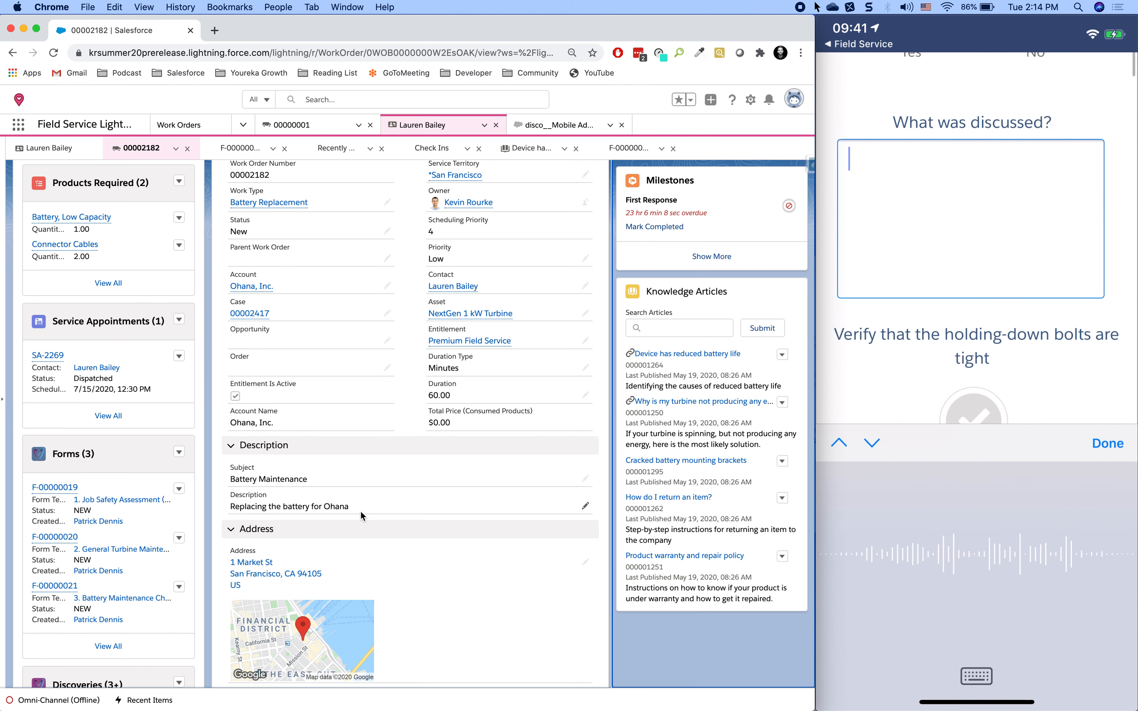
Answer "What was discussed?" with "There were issues with the lubricant" and mark the holding-down bolts and converter cabinets review items complete.
type("There were issues with the lubricant")
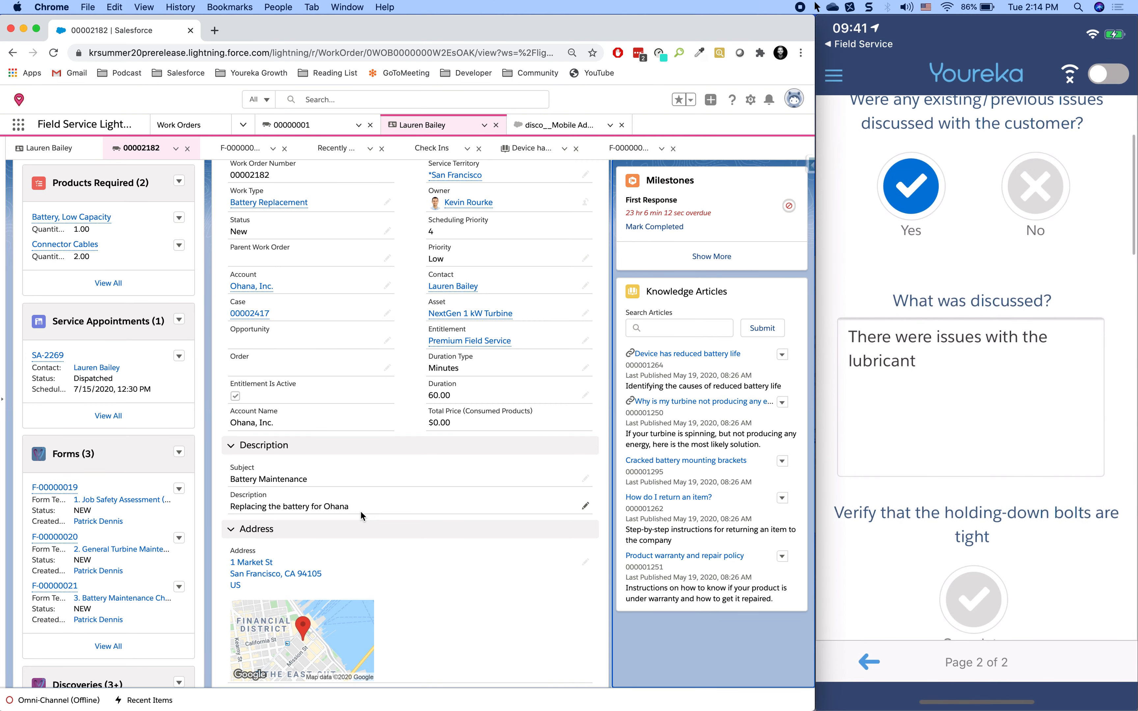
scroll(971, 367, "down", 8)
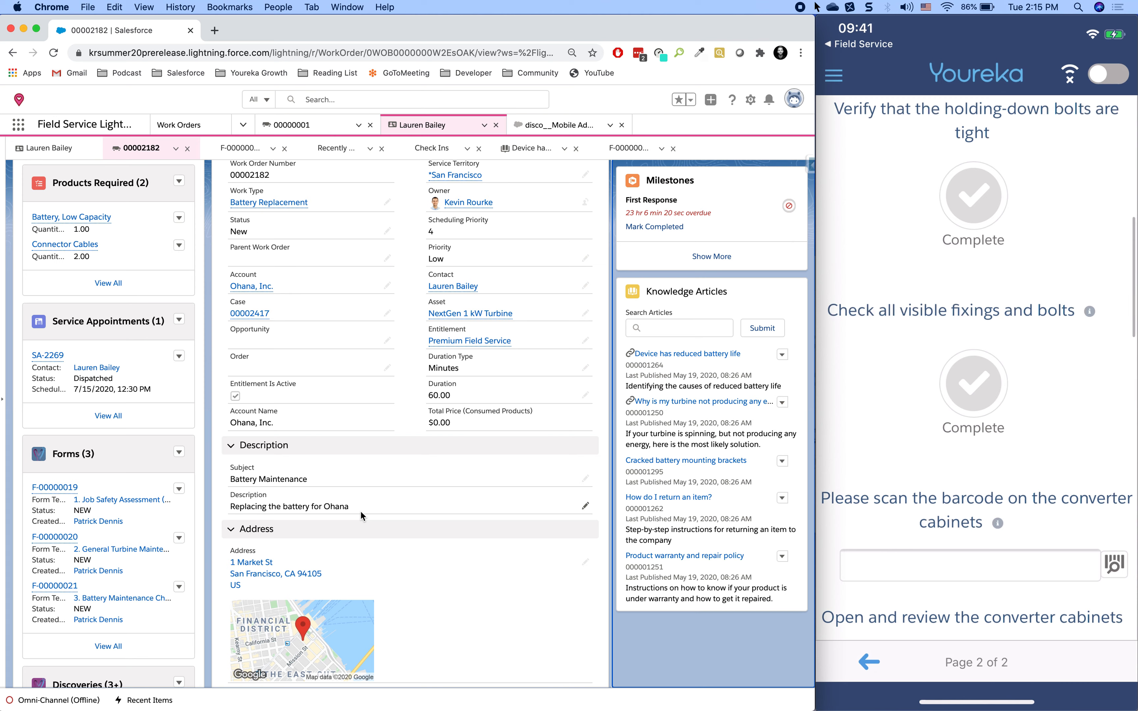
left_click(974, 196)
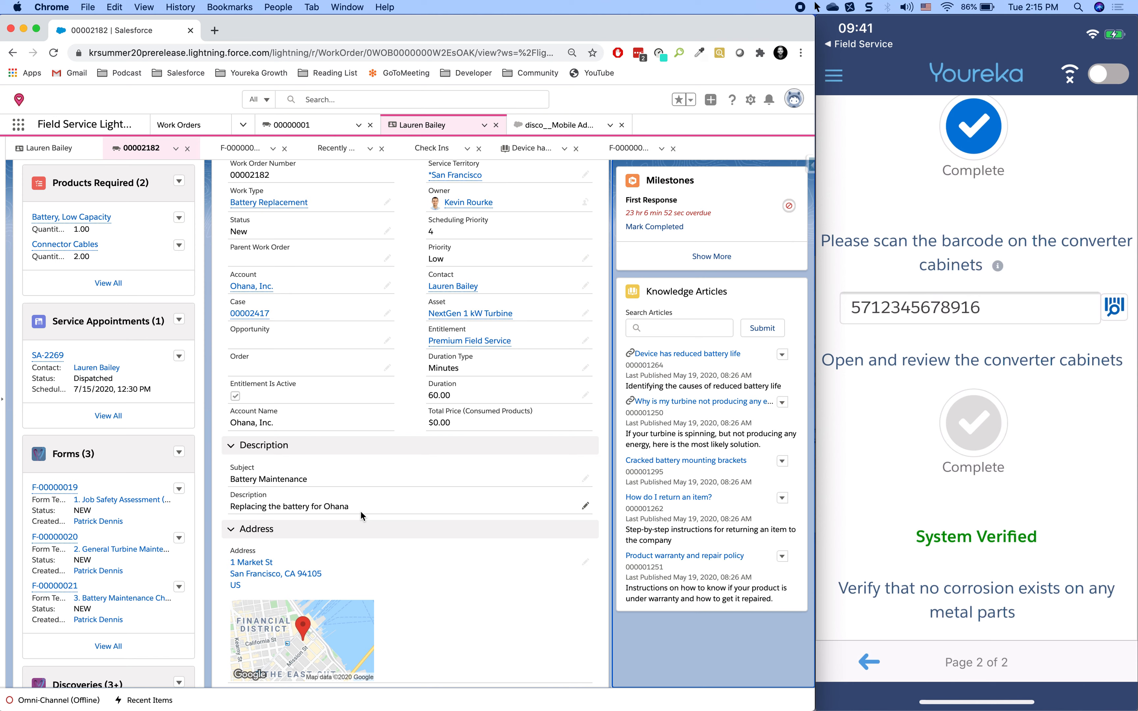
scroll(976, 367, "down", 2)
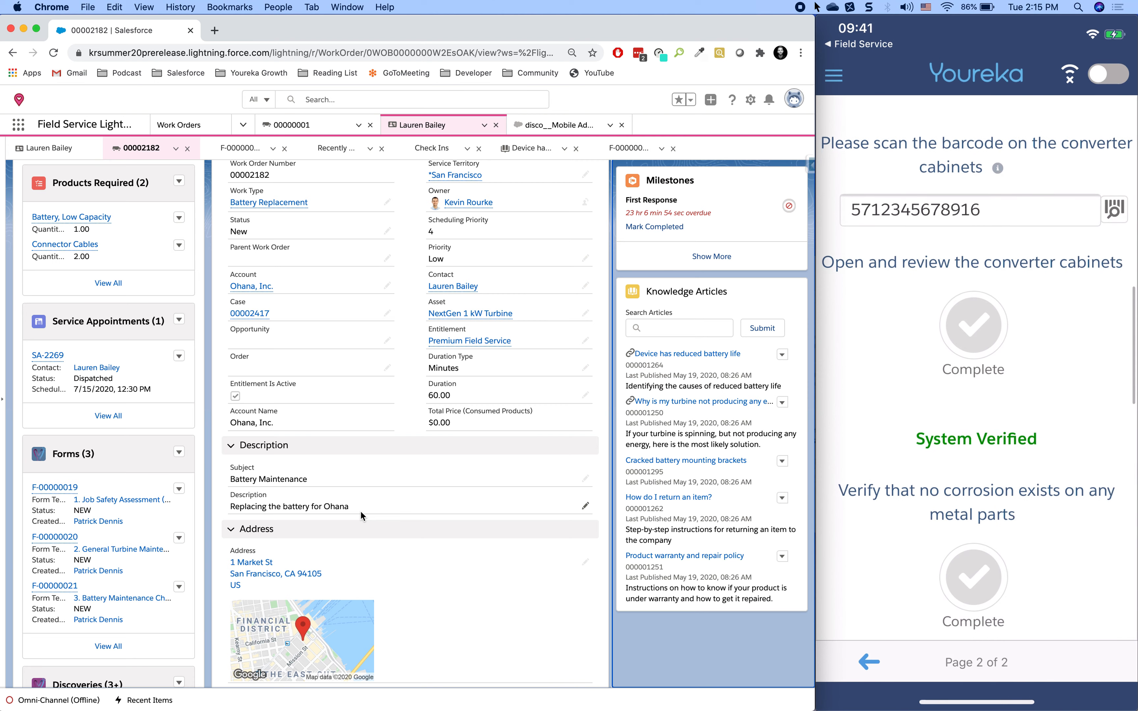
left_click(973, 325)
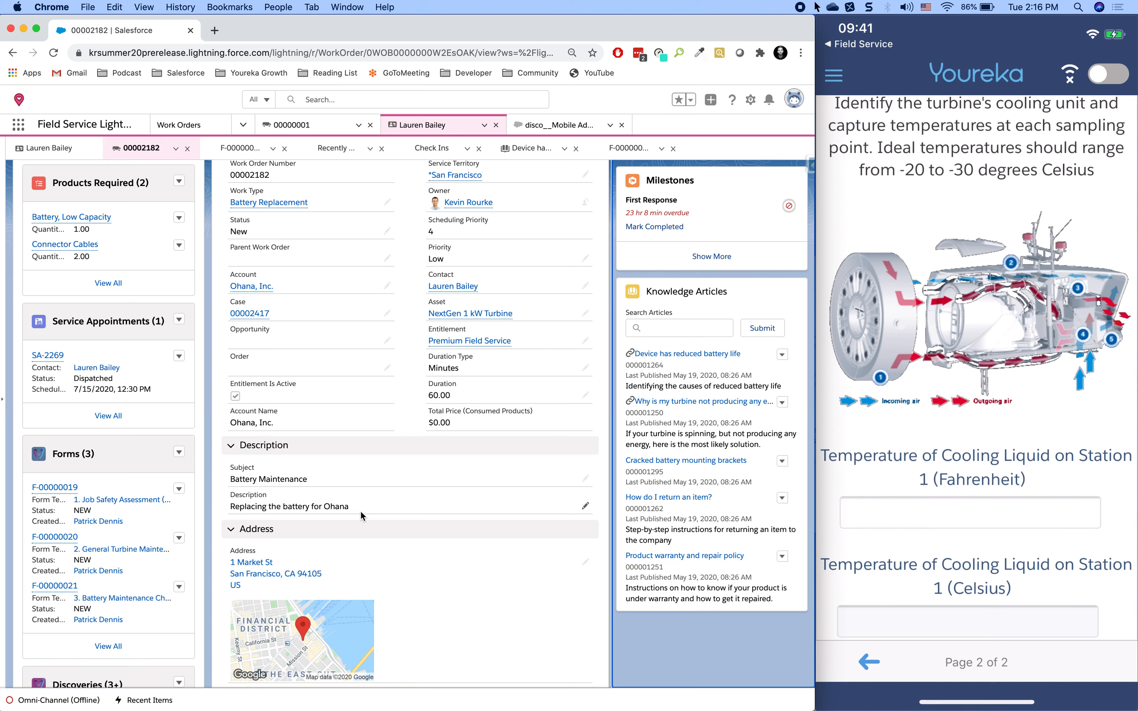
Enter 10 as the Fahrenheit temperature of the cooling liquid on Station 1.
scroll(976, 368, "down", 2)
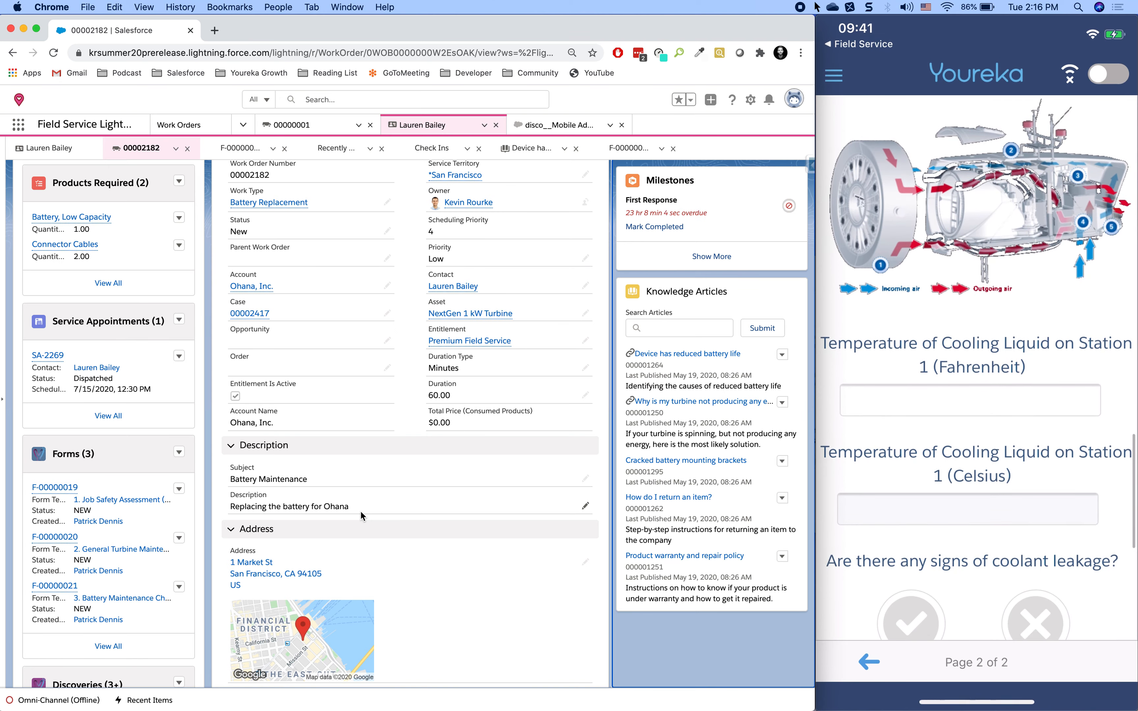
left_click(970, 400)
scroll(976, 368, "down", 4)
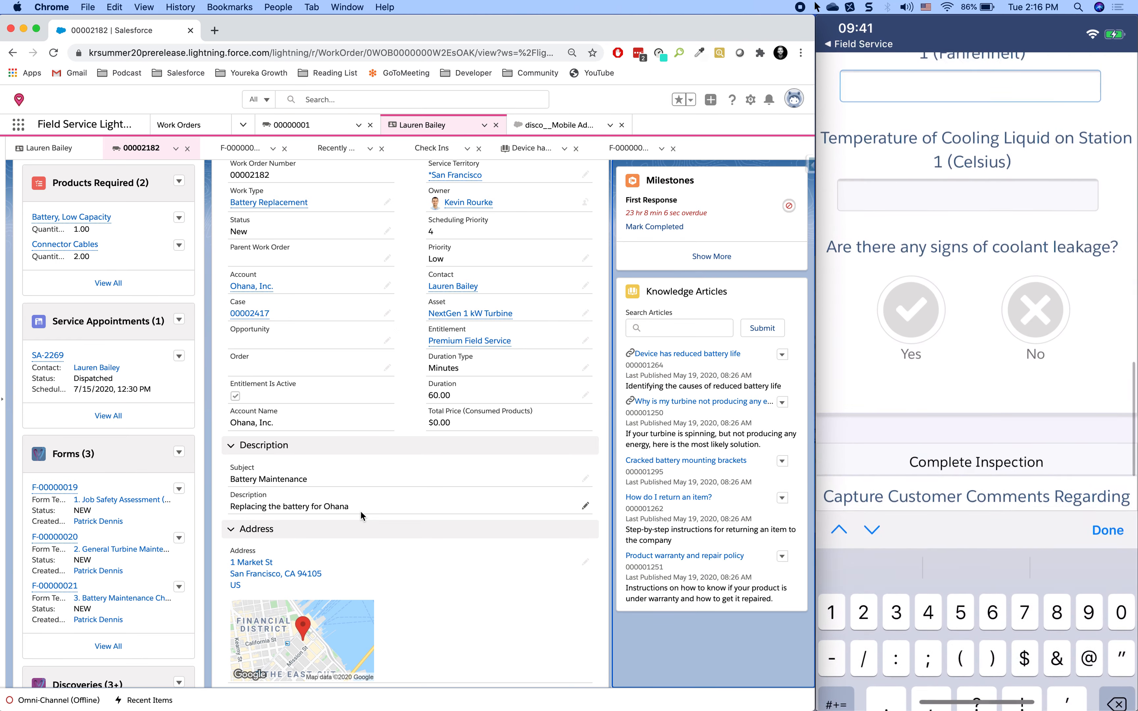
left_click(969, 207)
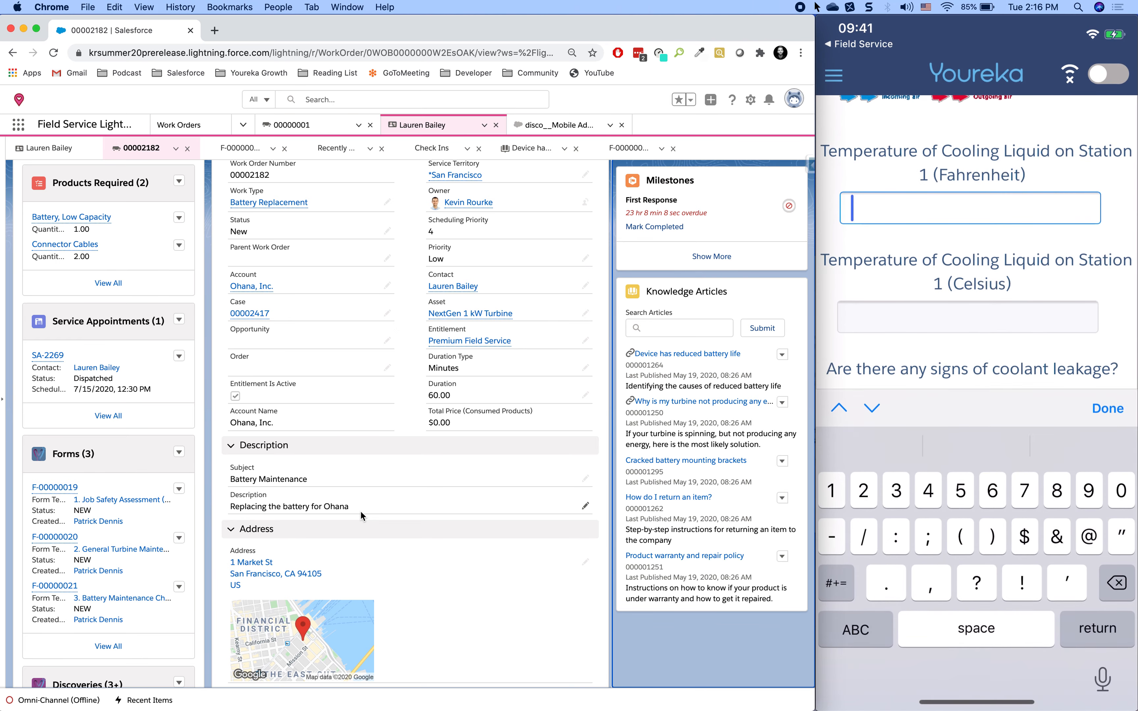
type("10")
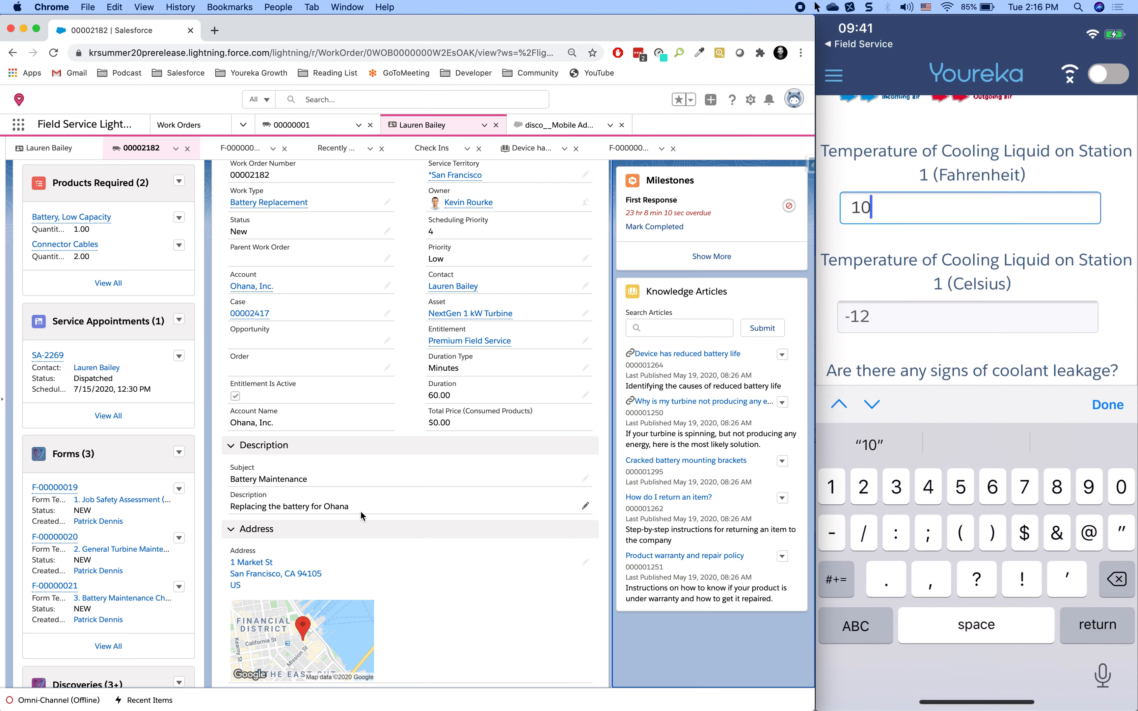
left_click(1107, 405)
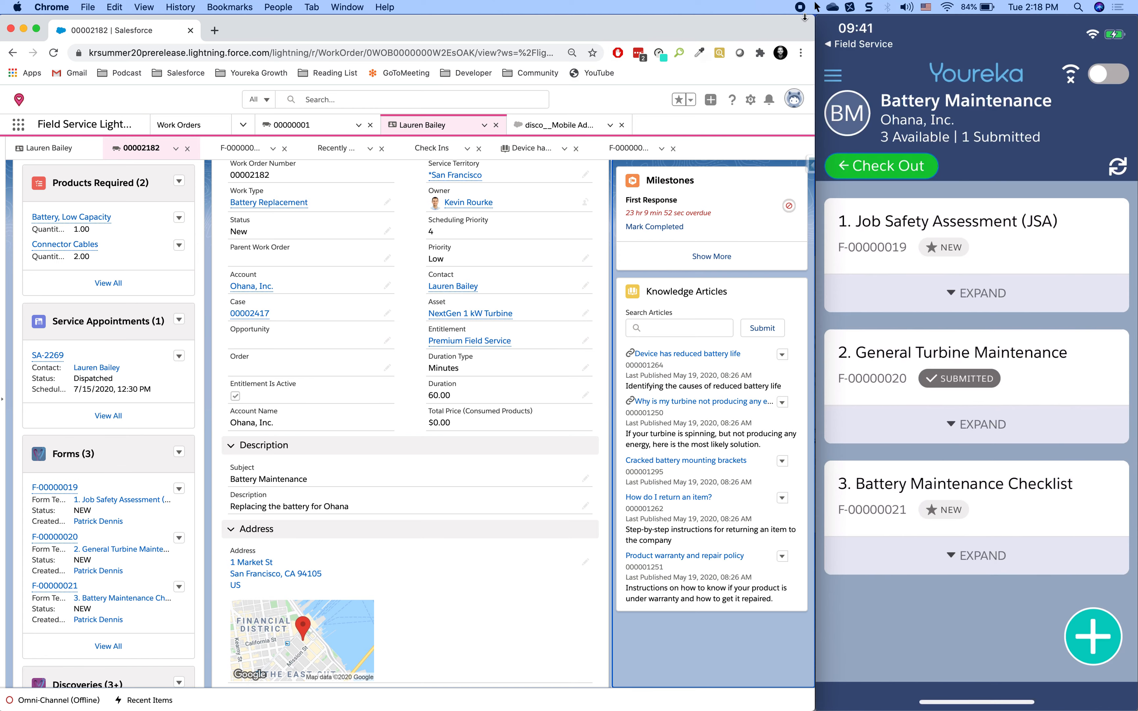
Widen the browser window to the full screen width and reload the work order page.
left_click_drag(824, 19, 1043, 15)
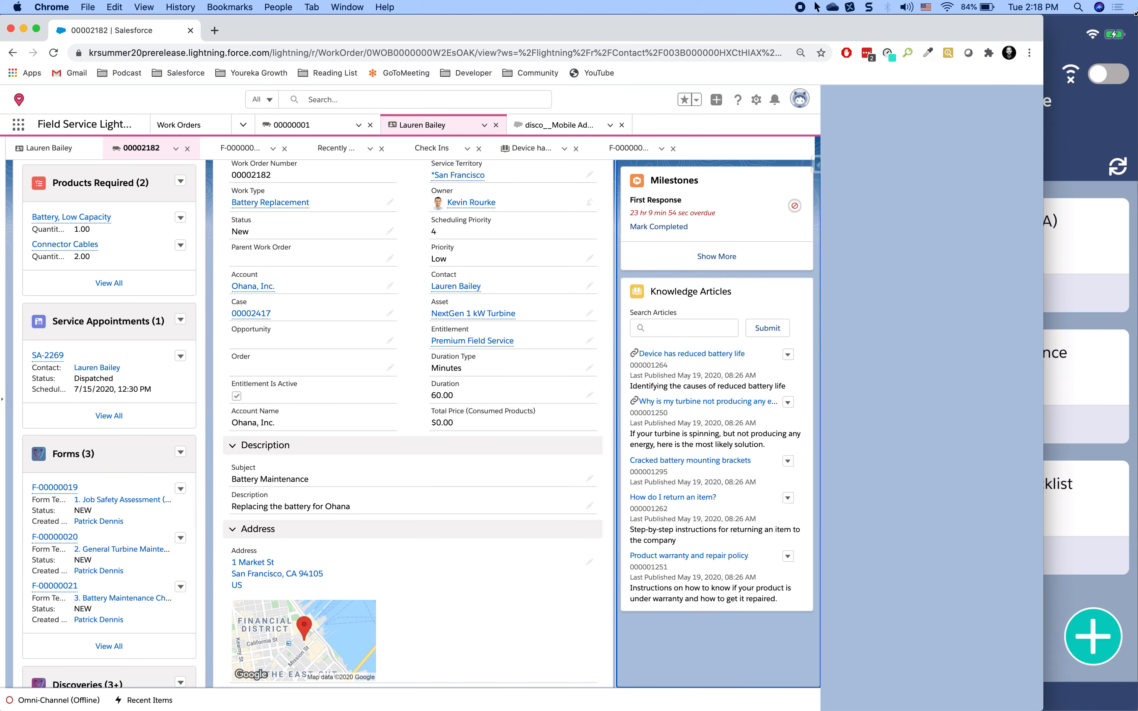
left_click_drag(1136, 13, 1136, 14)
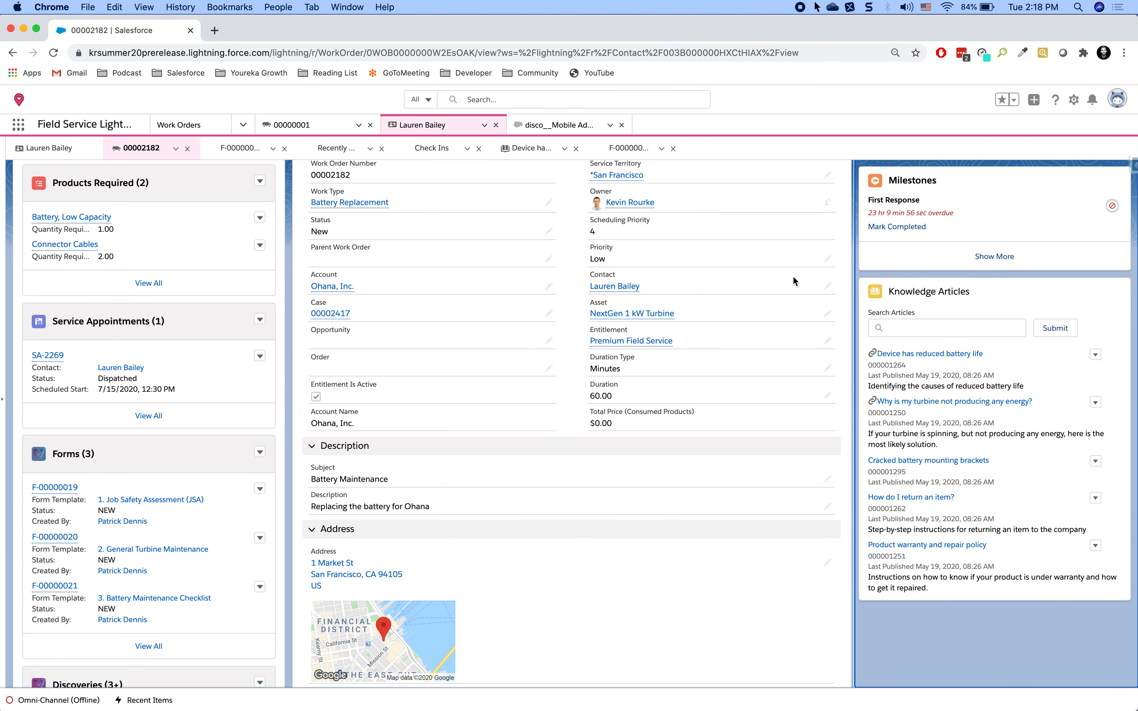
scroll(794, 282, "up", 1)
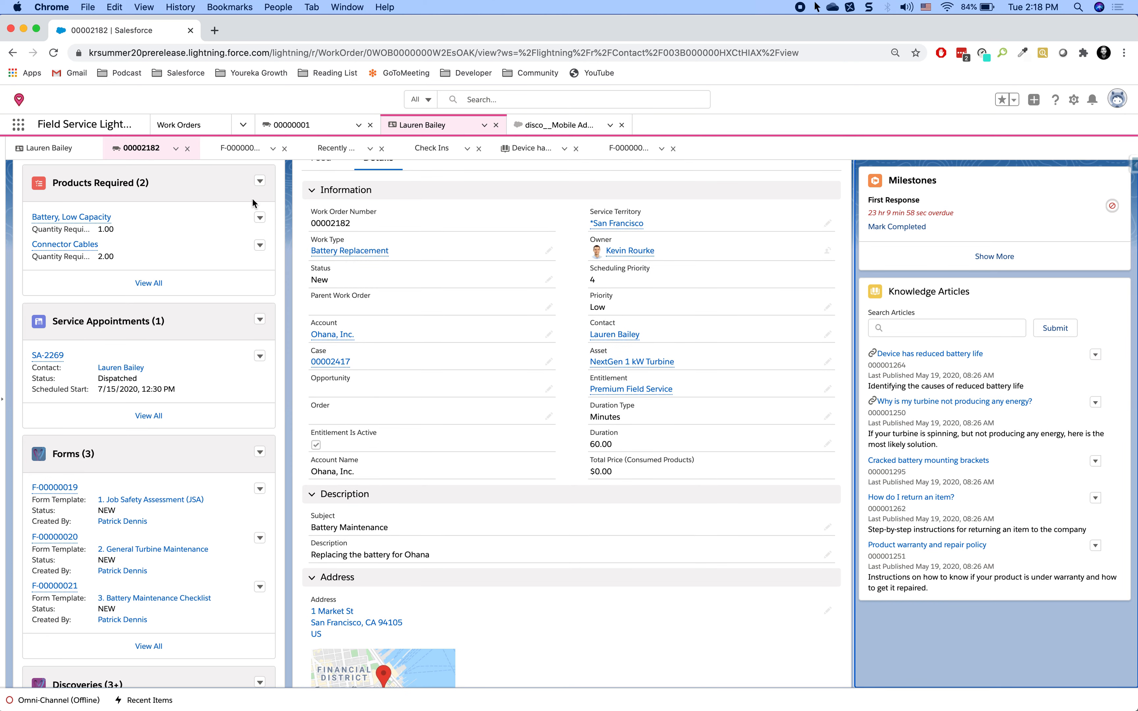
left_click(53, 53)
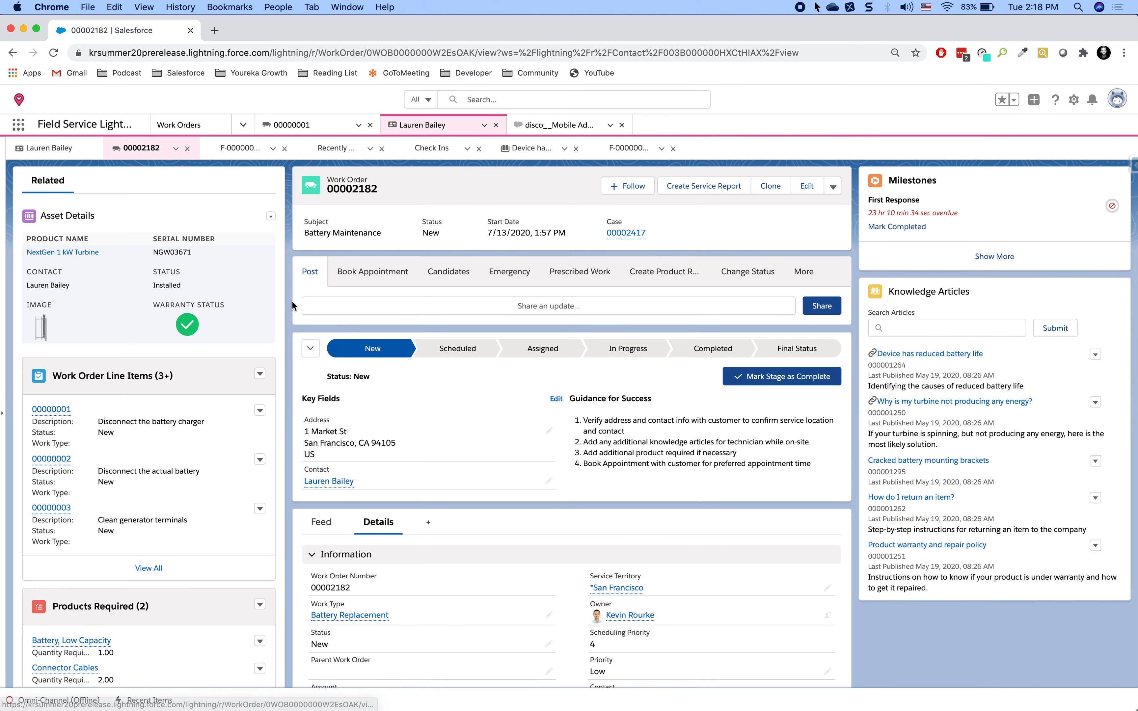
Check the Description field in the reloaded work order's details.
scroll(292, 303, "down", 2)
scroll(292, 302, "down", 8)
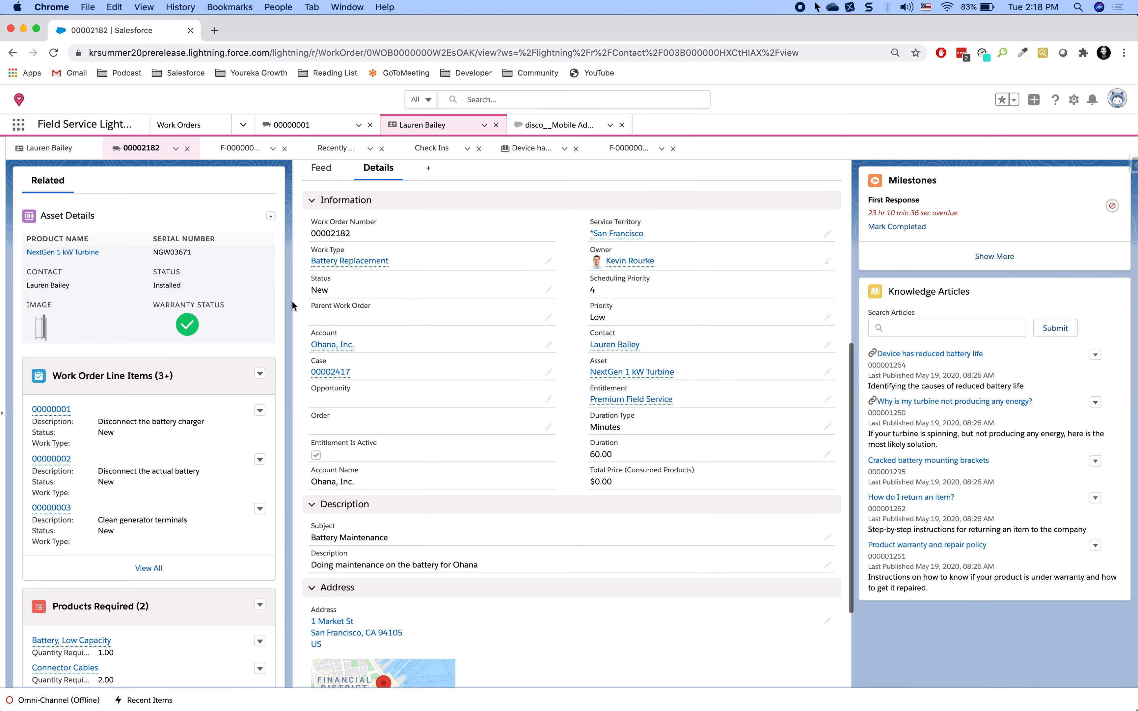
left_click_drag(478, 565, 311, 572)
left_click(313, 566)
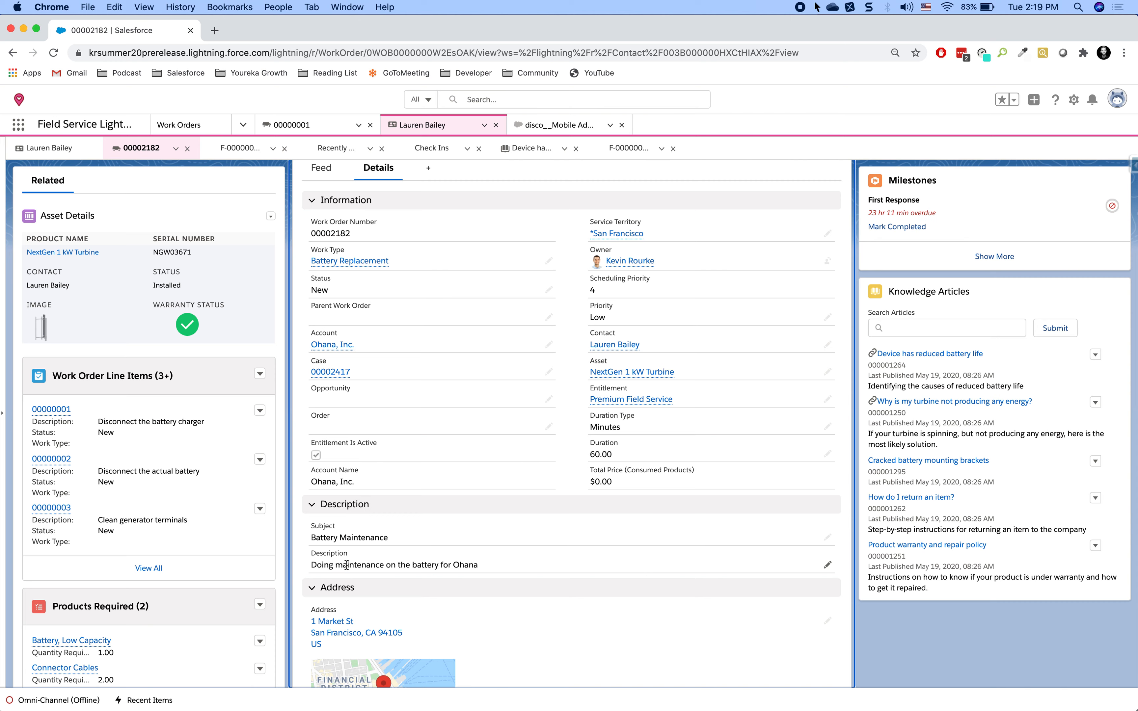
Open form F-00000020, General Turbine Maintenance, from the work order's related forms.
scroll(149, 543, "down", 10)
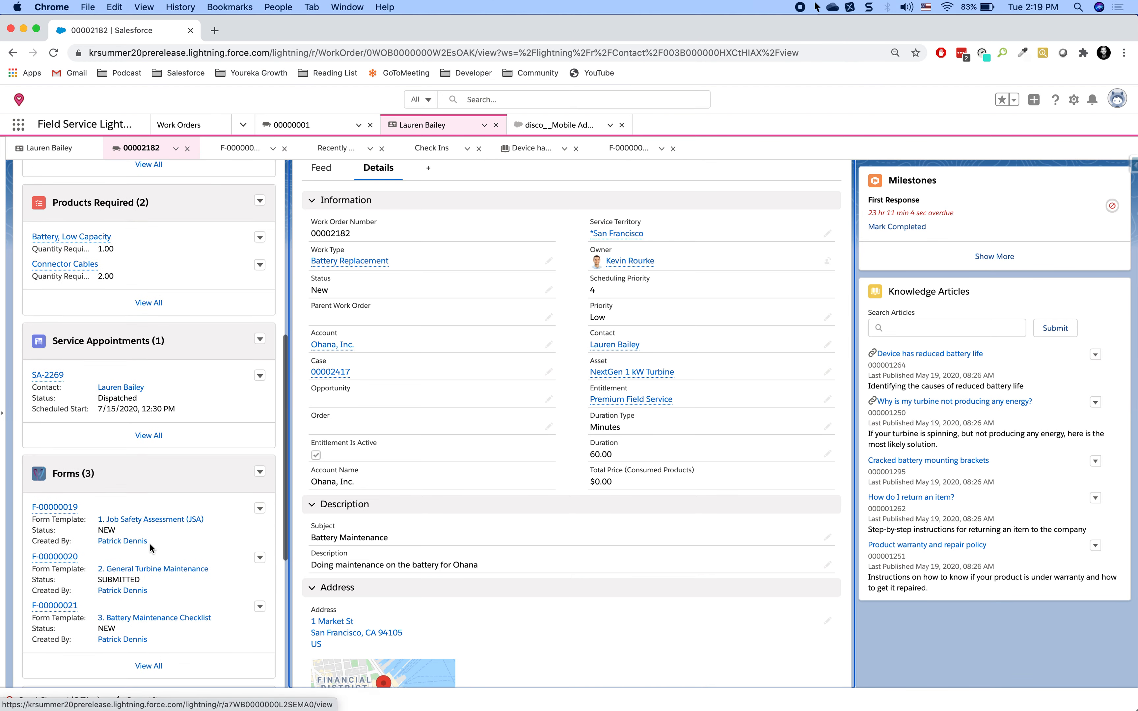
left_click(108, 560)
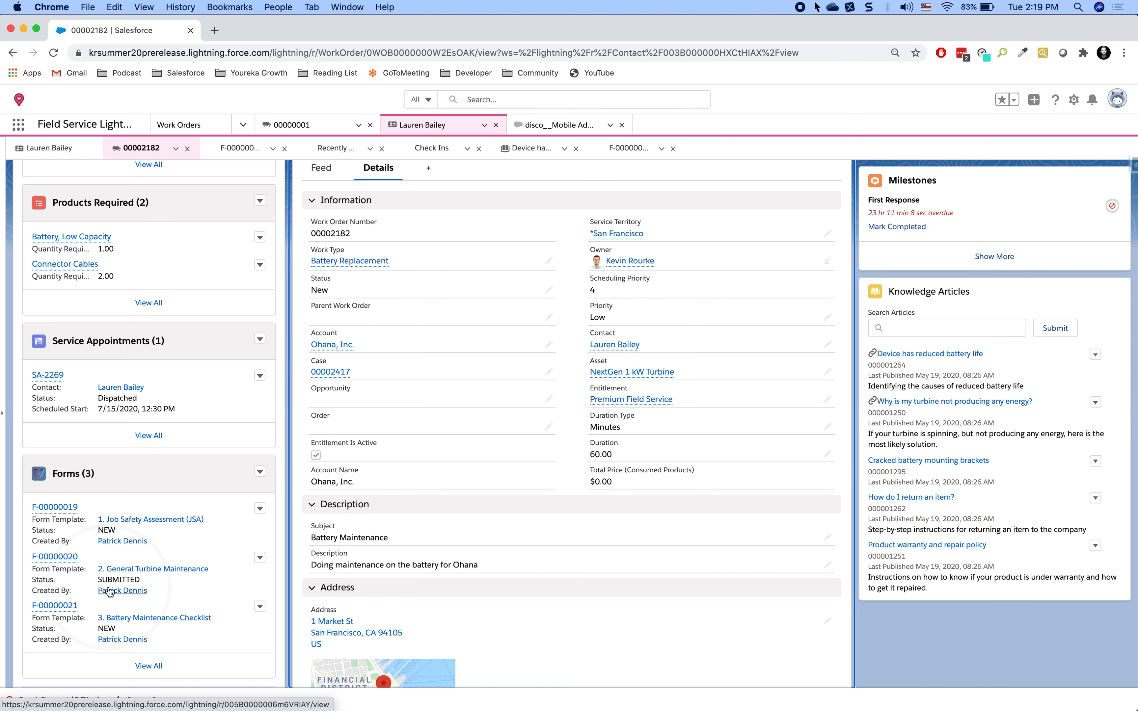
left_click(67, 556)
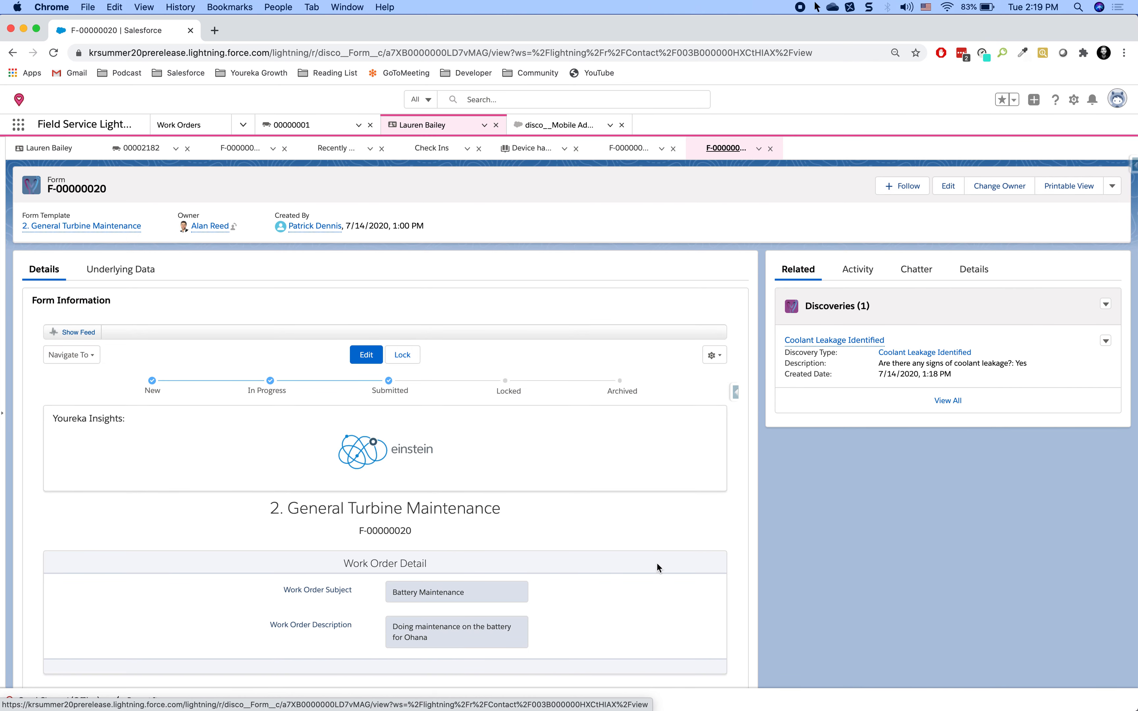
View the captured cabinet photo enlarged in the form's Standard Visual Inspection section and close it.
scroll(656, 561, "down", 7)
scroll(657, 564, "down", 5)
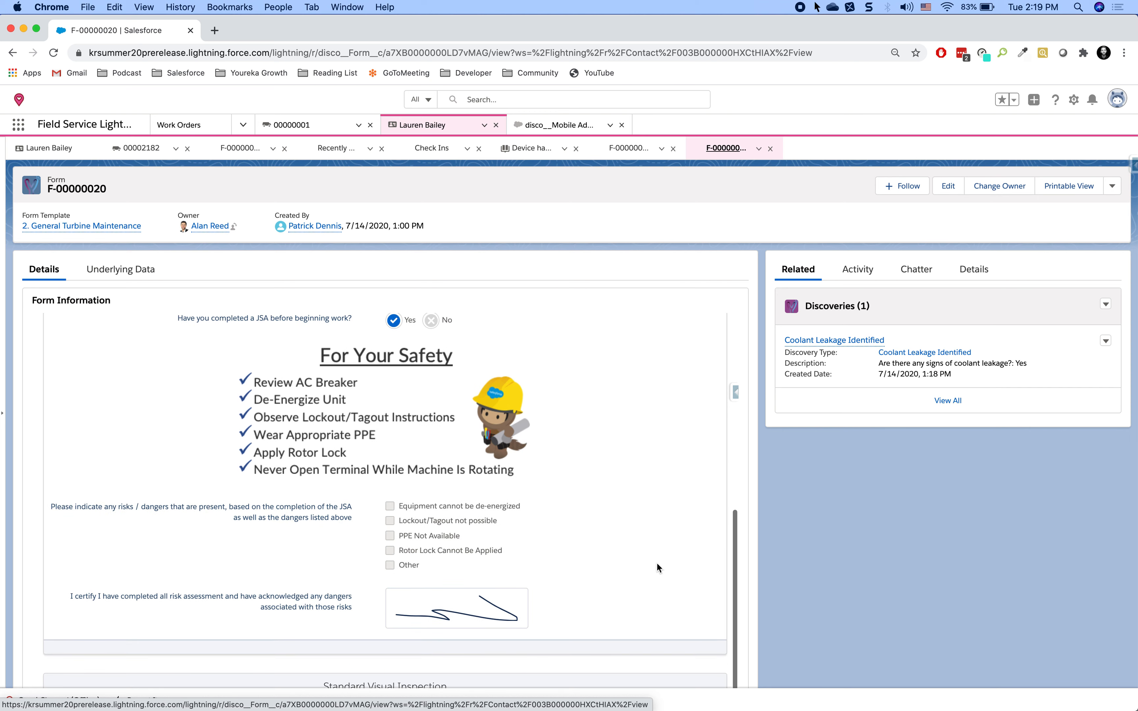
scroll(656, 564, "down", 5)
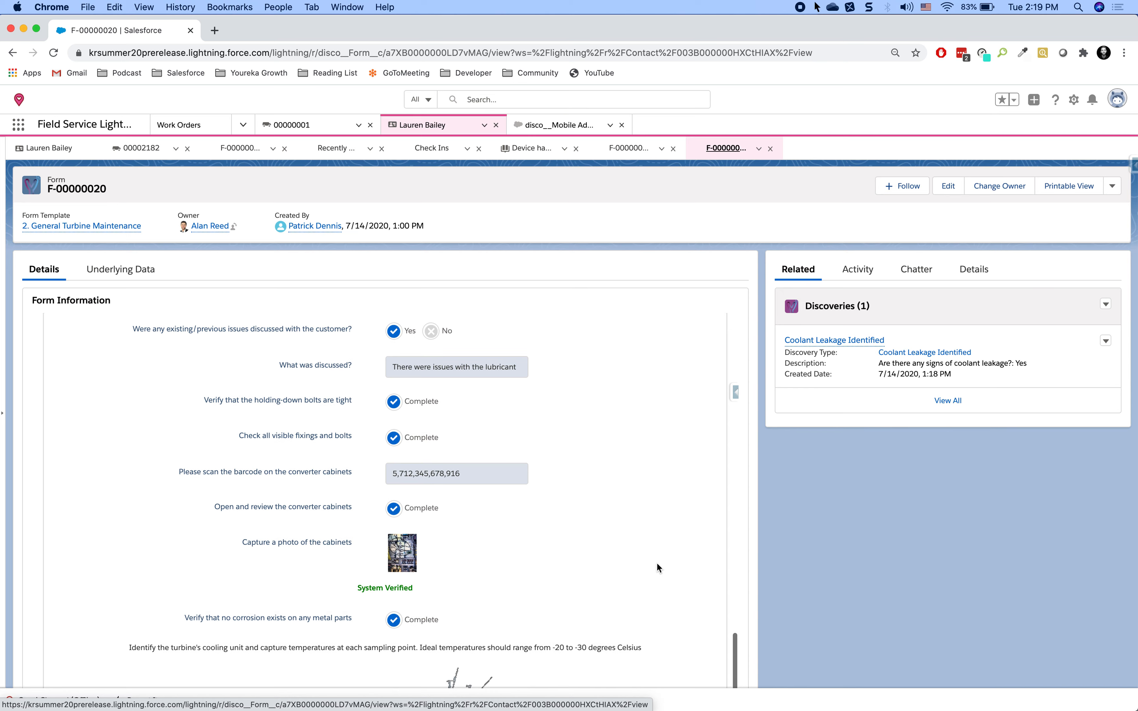
left_click(402, 561)
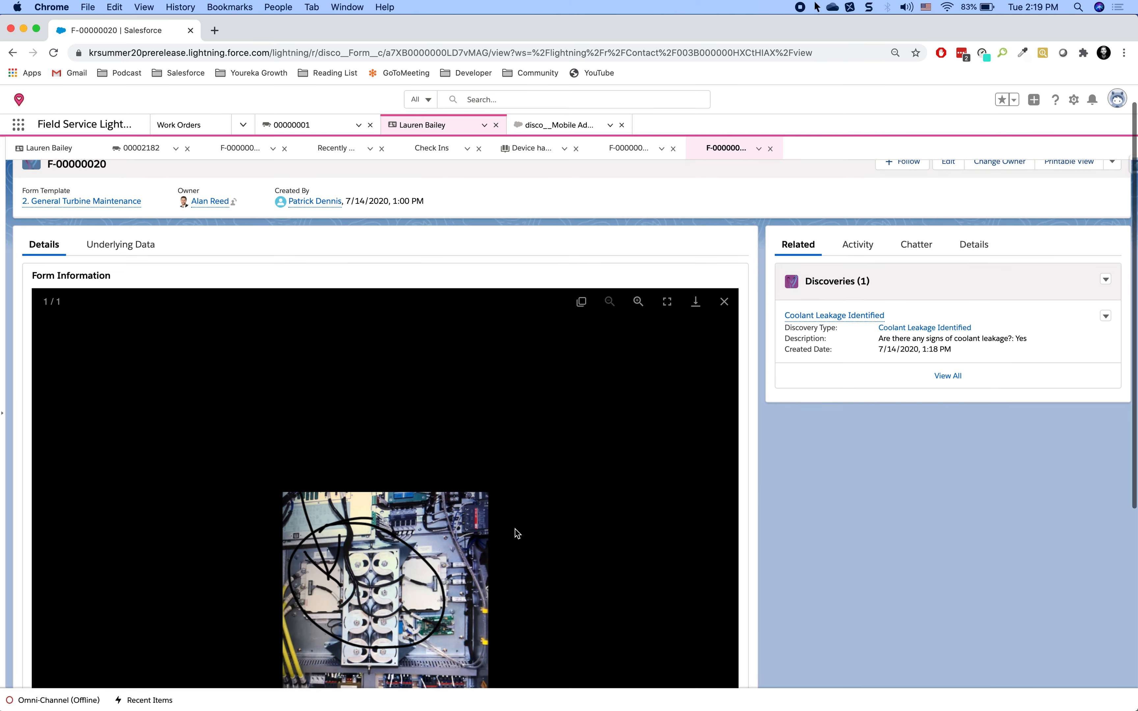
left_click(723, 184)
Examine the form's cooling temperatures, coolant leakage answer, customer comments and signature, and the Youreka Insights at 100% page zoom.
scroll(498, 494, "down", 8)
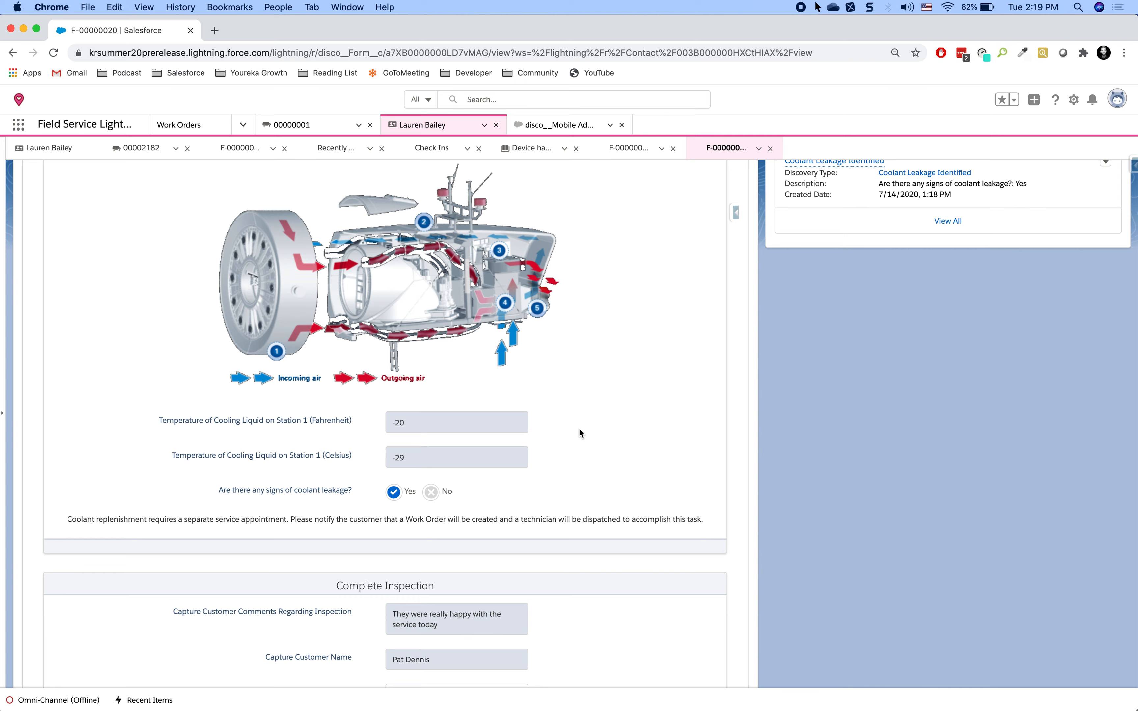
scroll(579, 432, "down", 4)
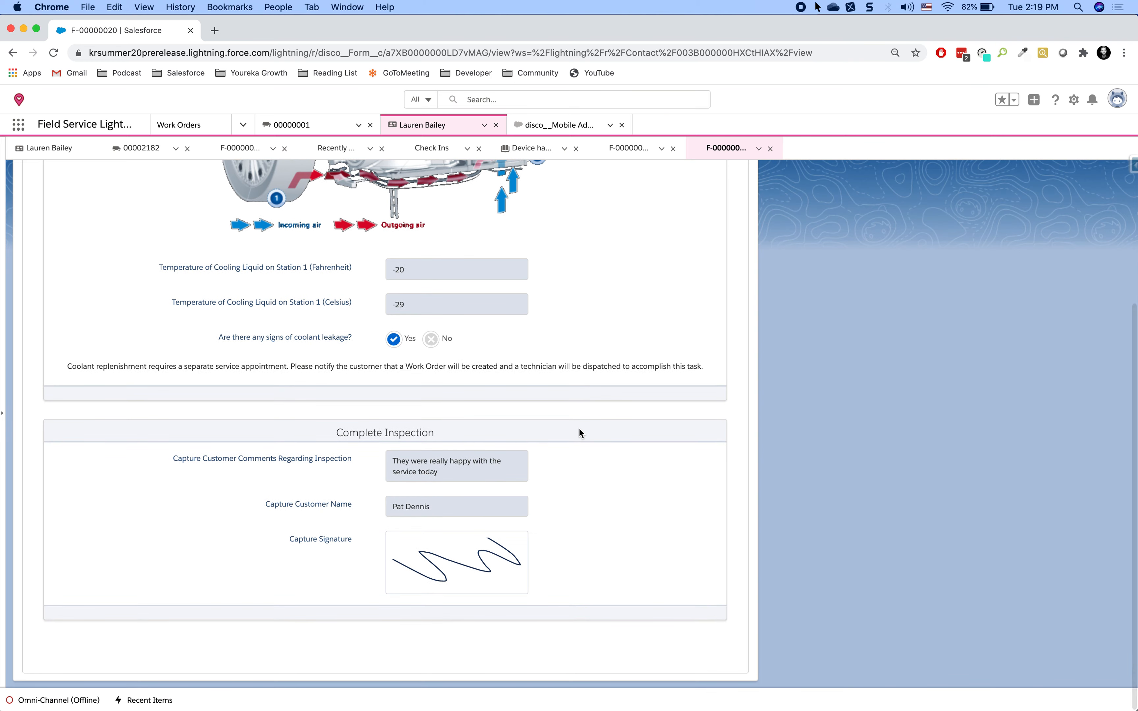
scroll(579, 429, "up", 10)
scroll(579, 430, "up", 12)
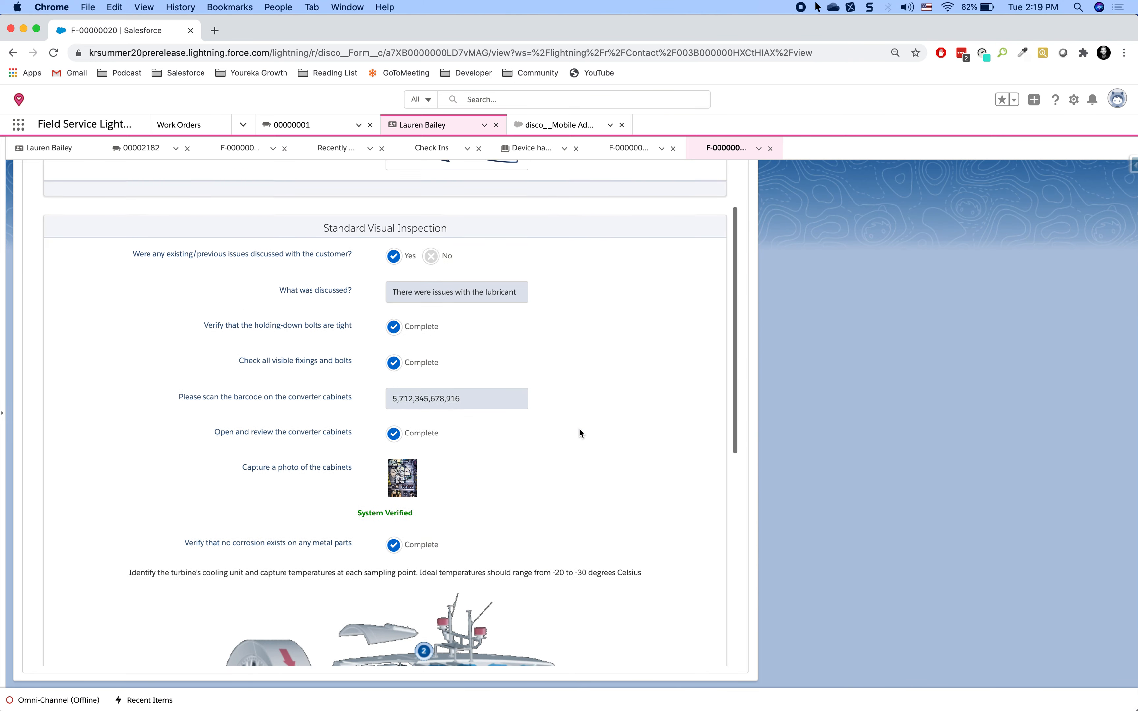
scroll(579, 430, "up", 13)
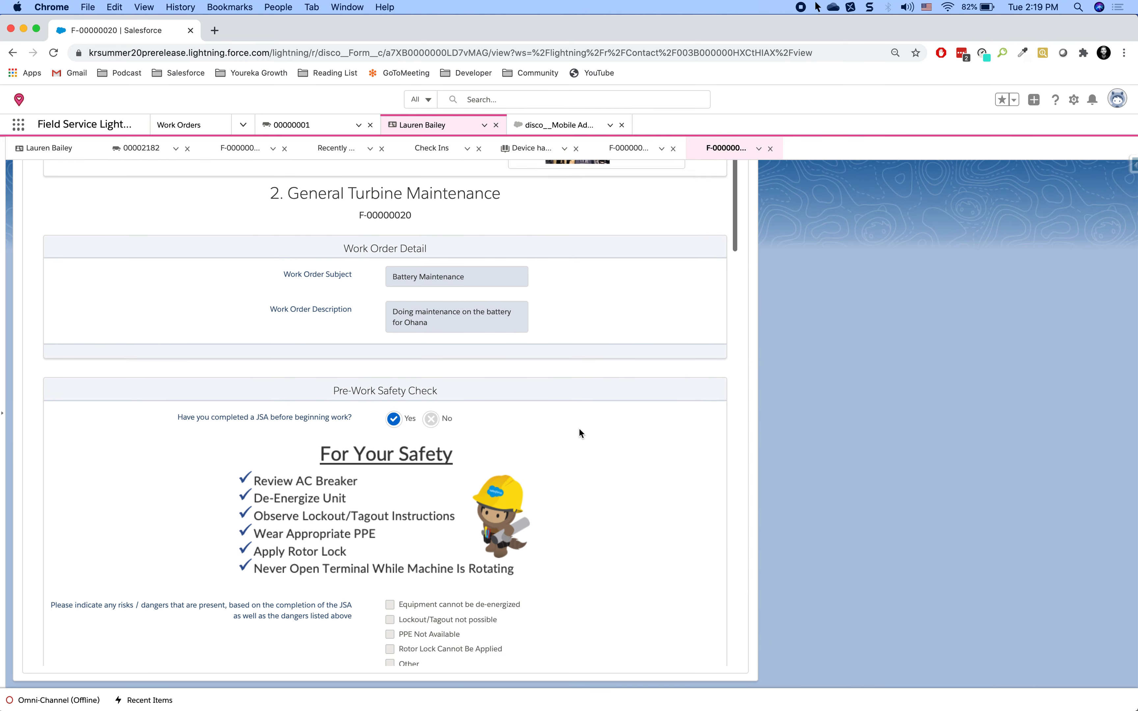
scroll(579, 429, "up", 1)
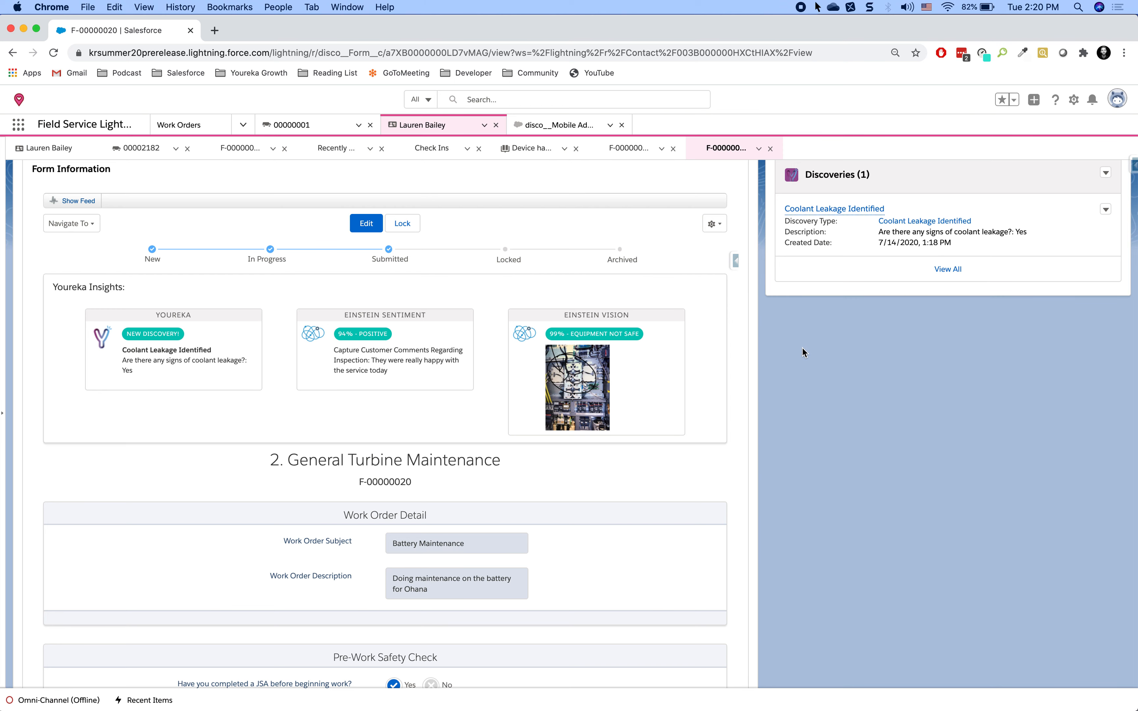
key("super+equal")
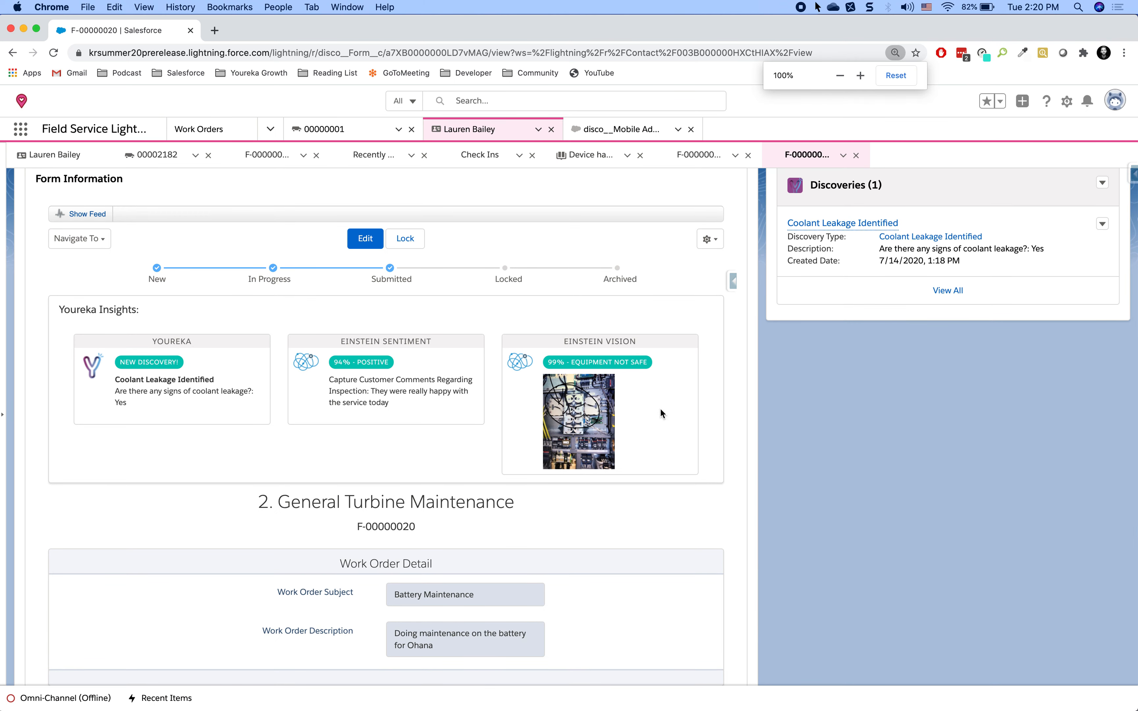